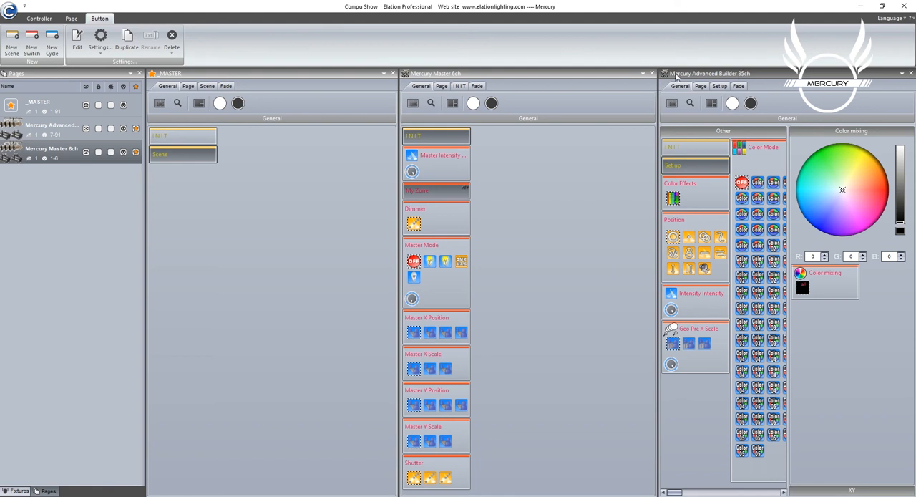
# Create an empty scene named GBC Liquid on the Mercury Advanced Builder 85ch page and open it for editing
pyautogui.click(702, 151)
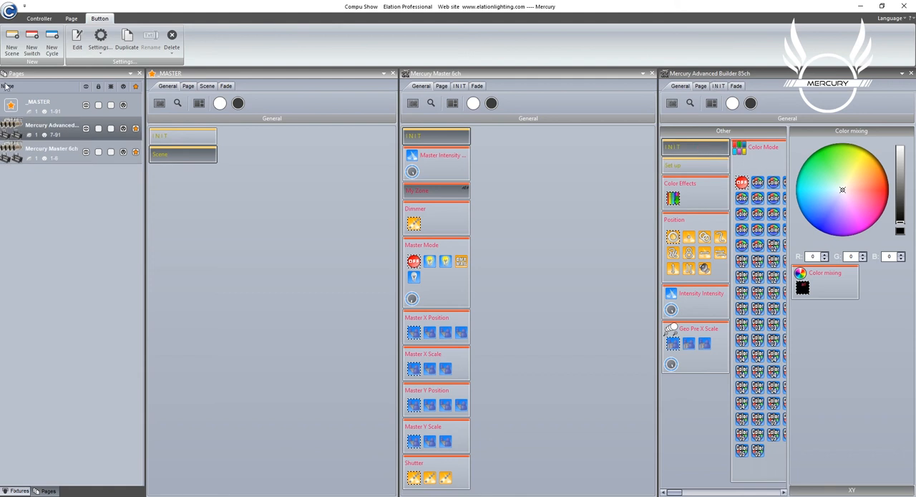
pyautogui.click(11, 43)
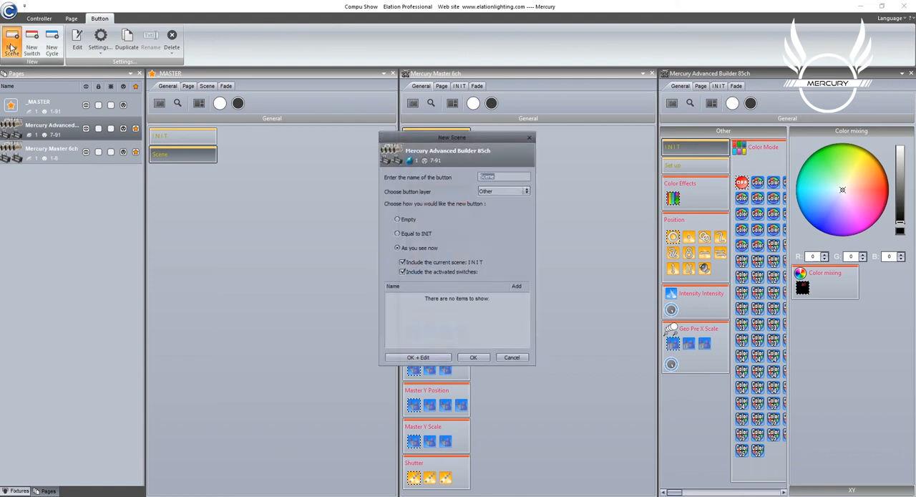
pyautogui.click(499, 177)
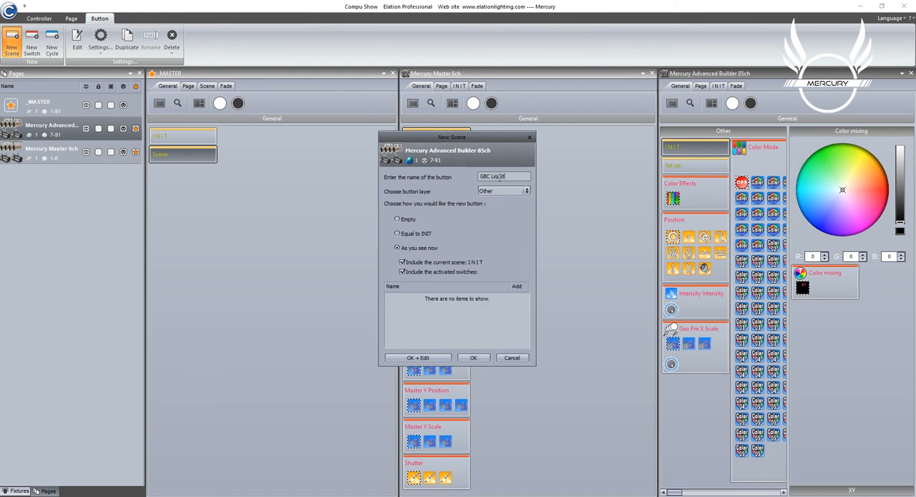
pyautogui.click(408, 220)
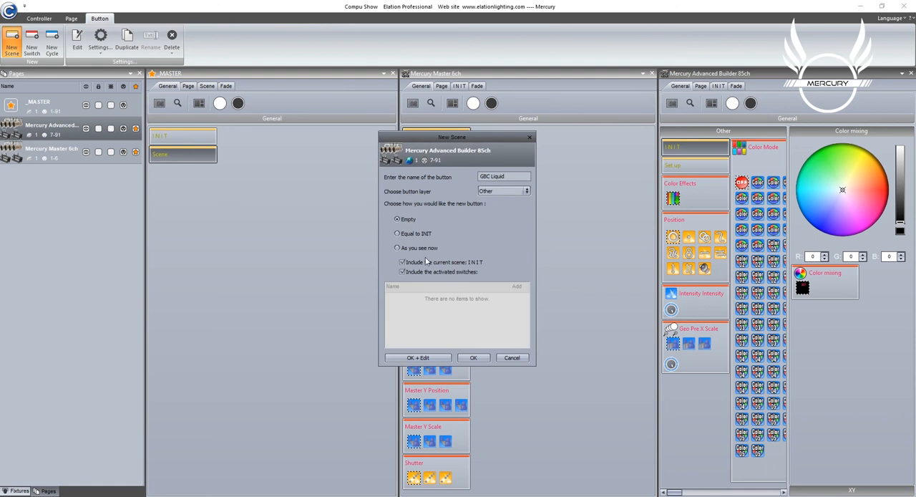
pyautogui.click(431, 358)
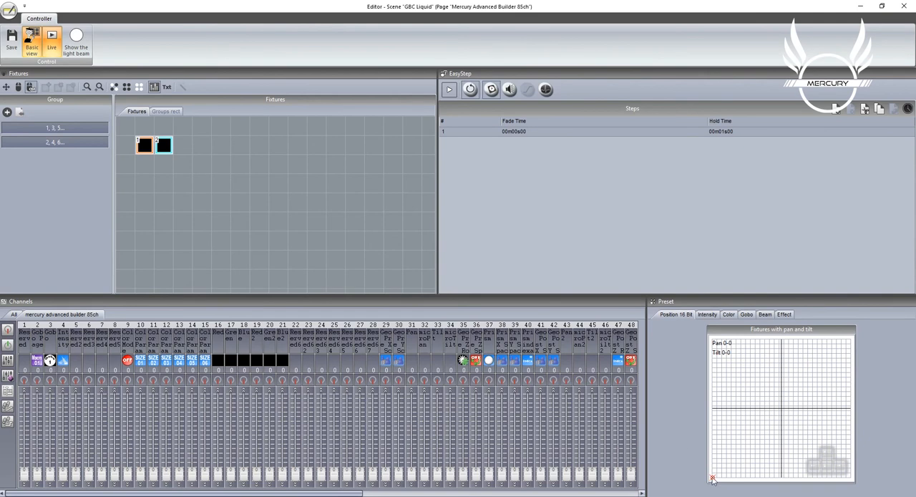
# Center the pan/tilt position and set both Pan and both Tilt channels to 127
pyautogui.moveTo(713, 474)
pyautogui.mouseDown()
pyautogui.moveTo(748, 434)
pyautogui.moveTo(850, 367)
pyautogui.moveTo(914, 231)
pyautogui.moveTo(914, 169)
pyautogui.mouseUp()
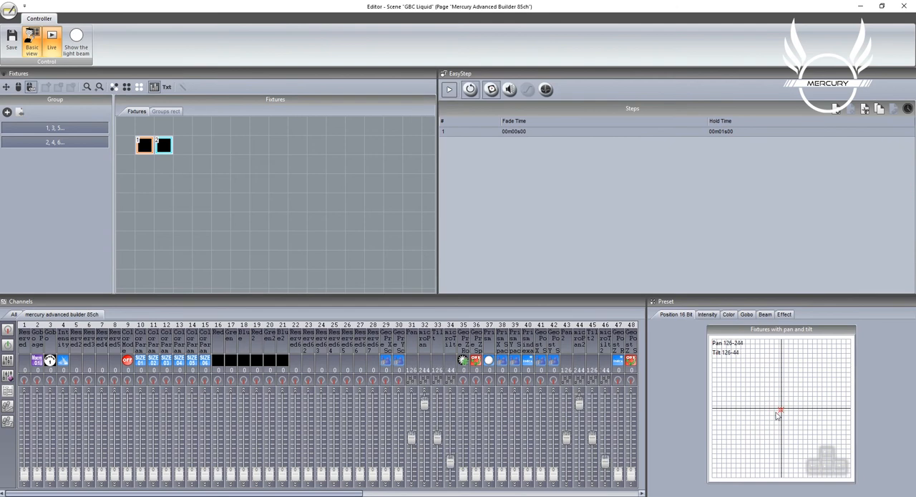
pyautogui.click(591, 390)
pyautogui.click(566, 391)
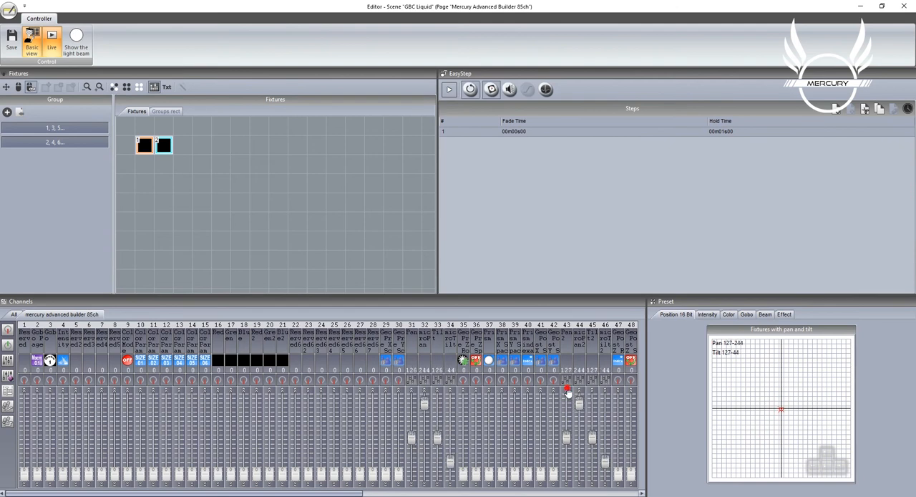
pyautogui.click(410, 391)
pyautogui.click(436, 391)
# Activate the still inactive fixture channels from channel 2 through channel 68 for the scene
pyautogui.moveTo(26, 379); pyautogui.dragTo(633, 380)
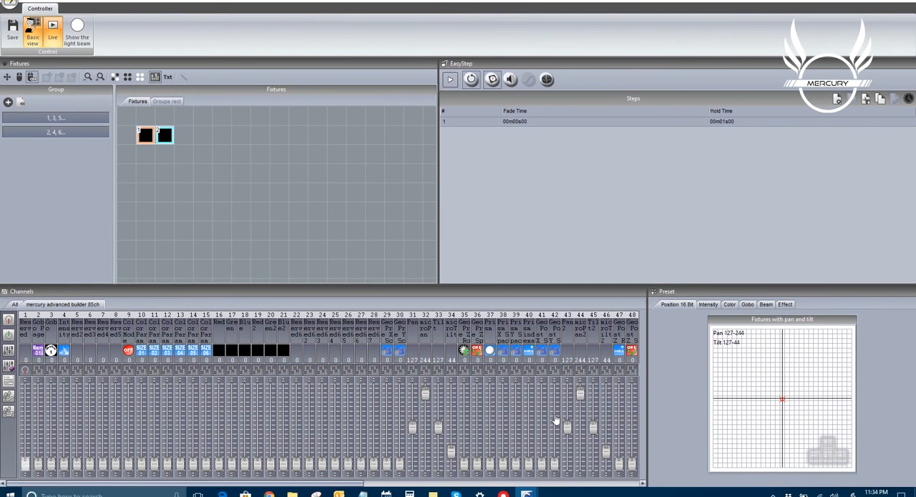
pyautogui.moveTo(352, 485); pyautogui.dragTo(503, 486)
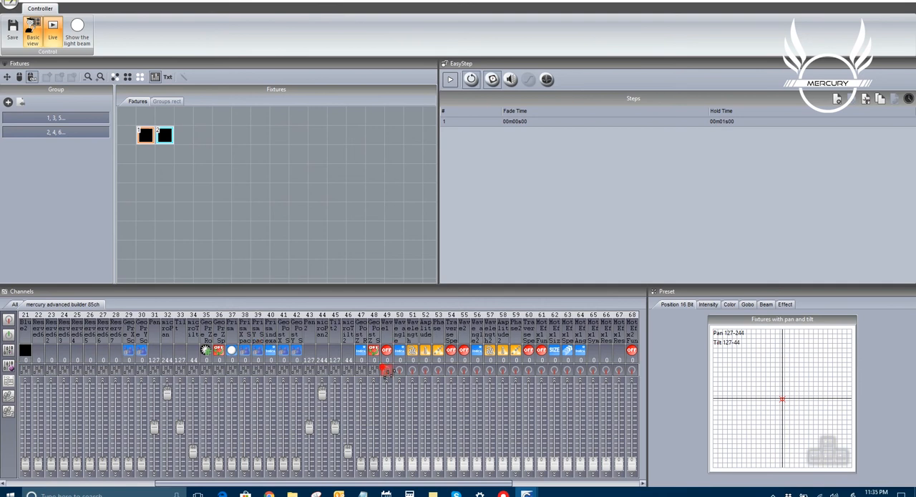
pyautogui.moveTo(387, 371); pyautogui.dragTo(631, 372)
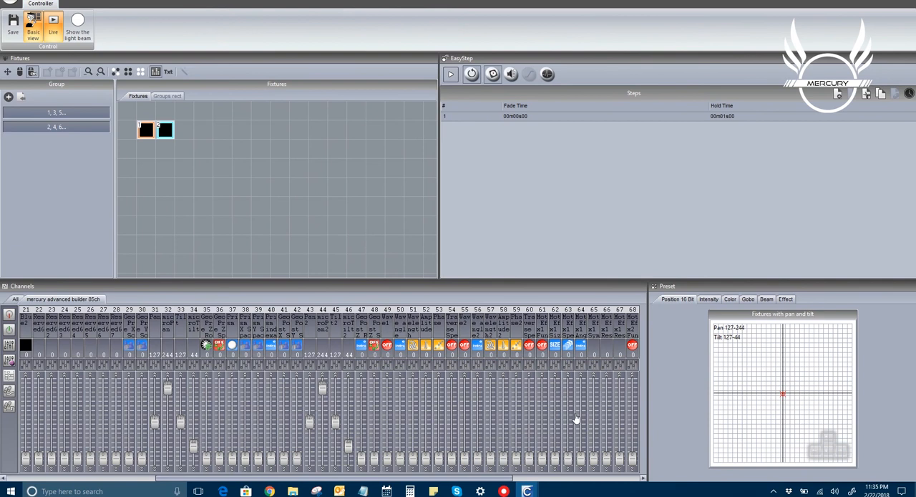
pyautogui.moveTo(489, 478); pyautogui.dragTo(624, 481)
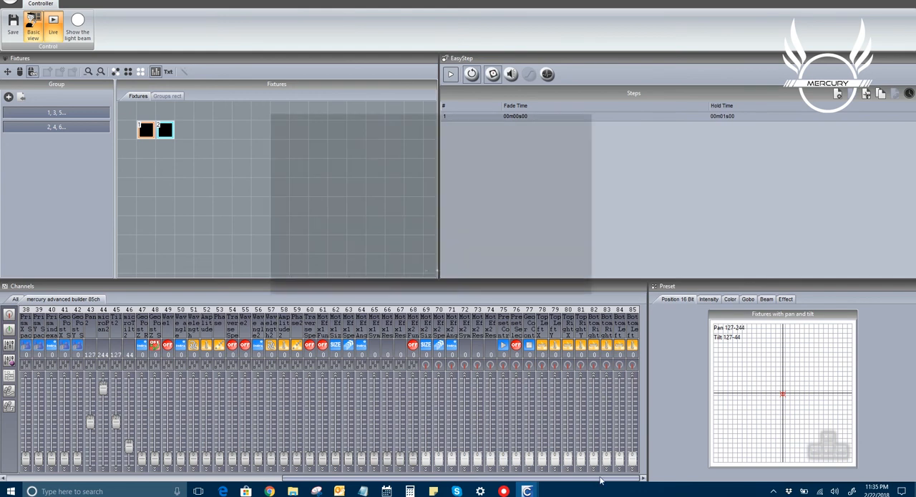
pyautogui.click(600, 477)
# Set the Intensity channel to 255, choose the Lines - 1 gobo page and set the gobo to 1
pyautogui.moveTo(600, 477); pyautogui.dragTo(135, 431)
pyautogui.moveTo(65, 457); pyautogui.dragTo(65, 384)
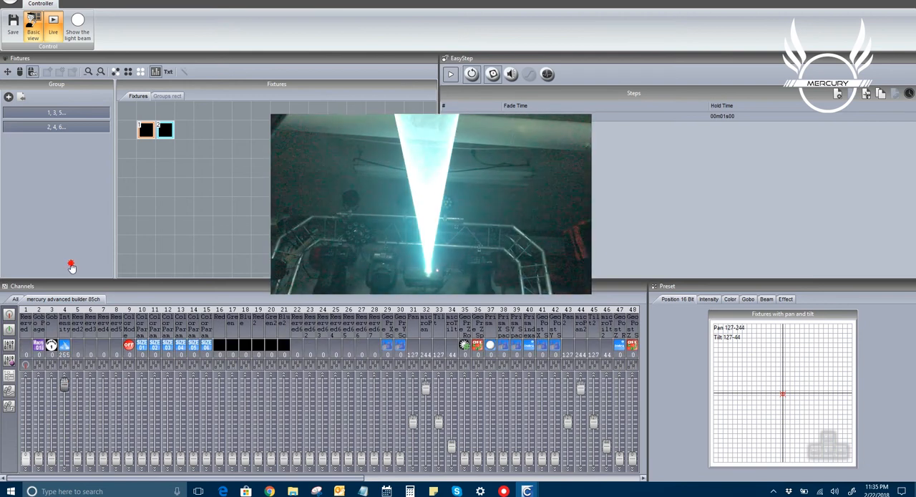
pyautogui.click(40, 346)
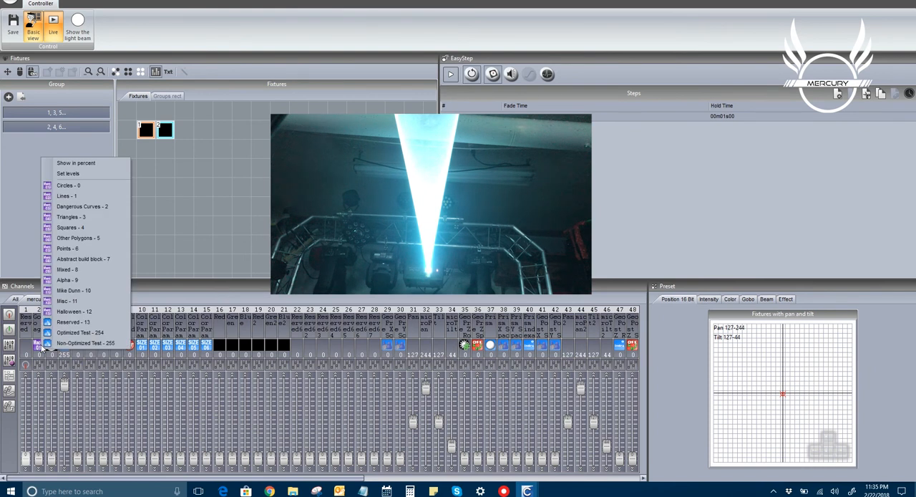
pyautogui.click(75, 196)
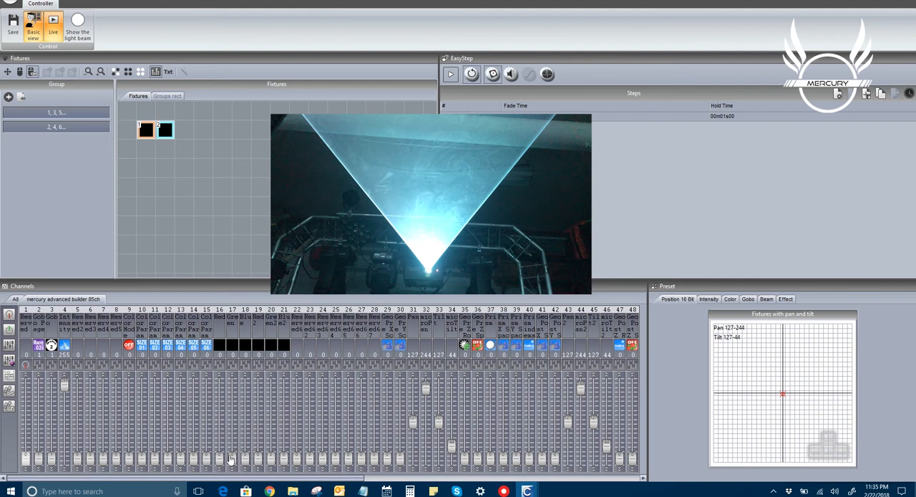
# Set Green on channel 17 and Blue2 on channel 21 to 255, and set the Color Mode to Pre1 Radial Gradient - 35
pyautogui.moveTo(232, 459); pyautogui.dragTo(231, 384)
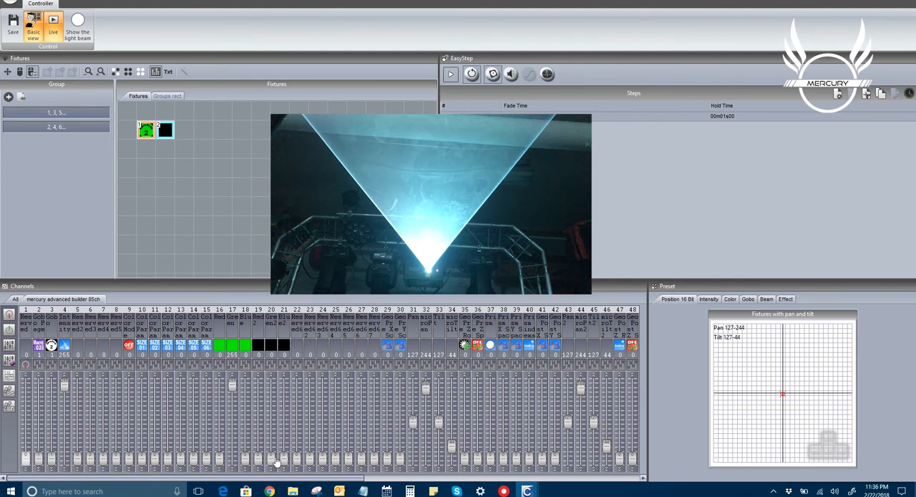
pyautogui.moveTo(284, 456); pyautogui.dragTo(290, 372)
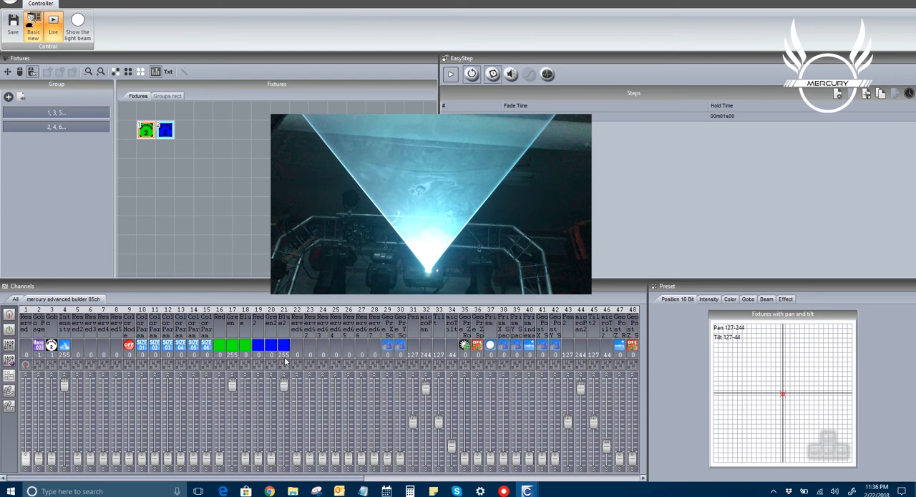
pyautogui.click(129, 346)
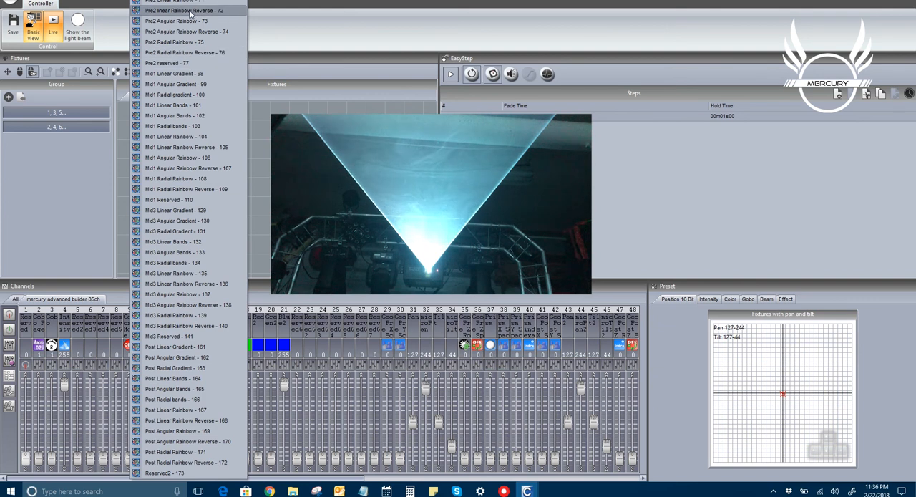
pyautogui.moveTo(190, 1)
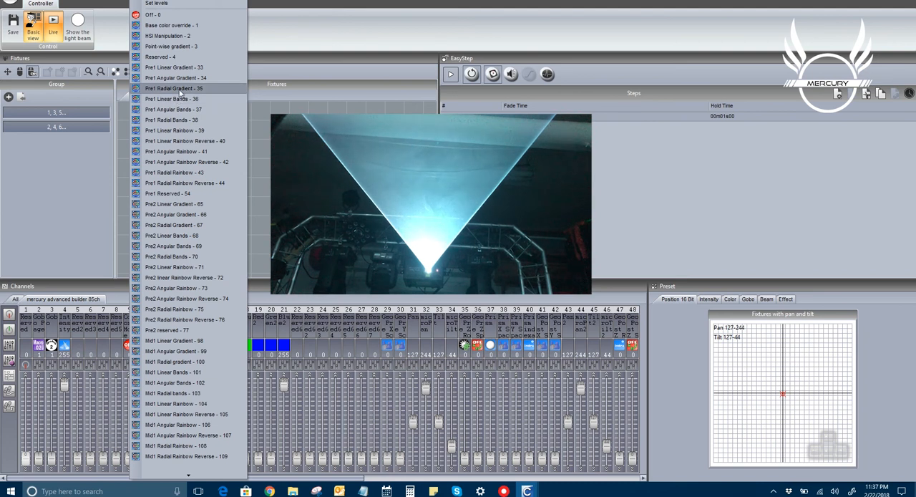
pyautogui.click(178, 89)
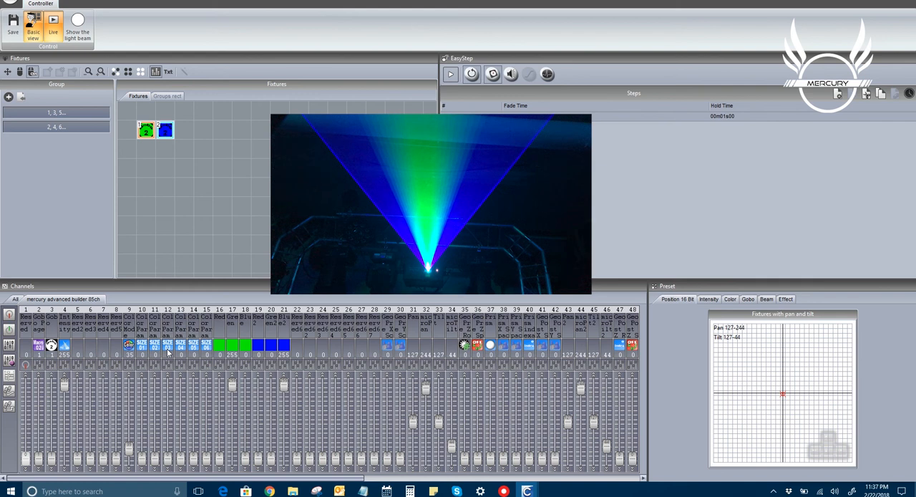
pyautogui.click(128, 347)
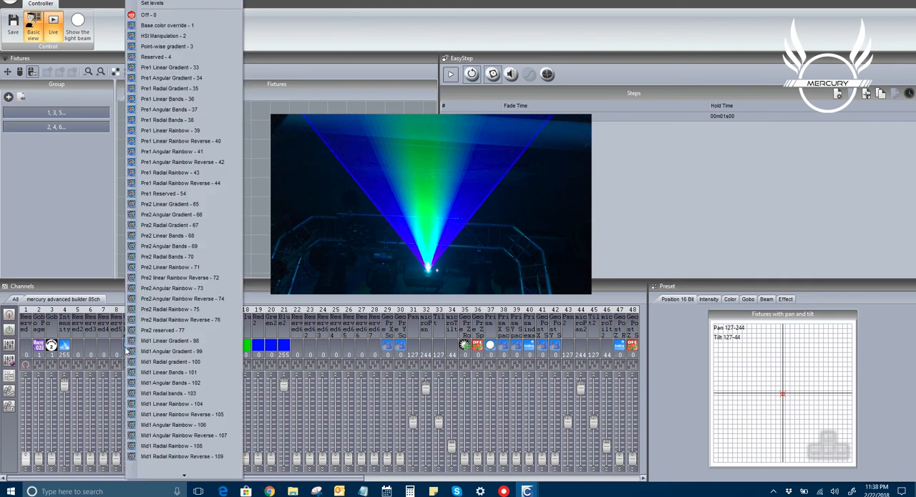
pyautogui.click(265, 298)
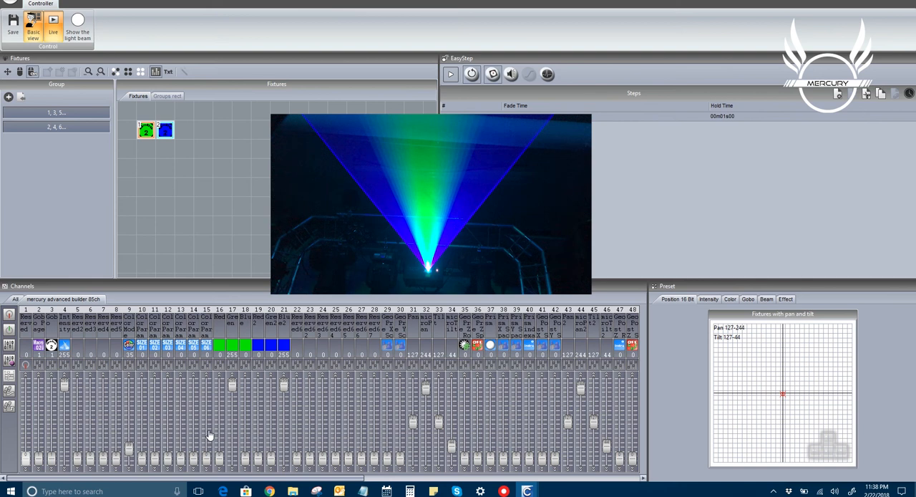
# Test each color parameter, channels 10 to 15, on the gradient and return it to 0
pyautogui.click(144, 460)
pyautogui.moveTo(143, 460); pyautogui.dragTo(161, 477)
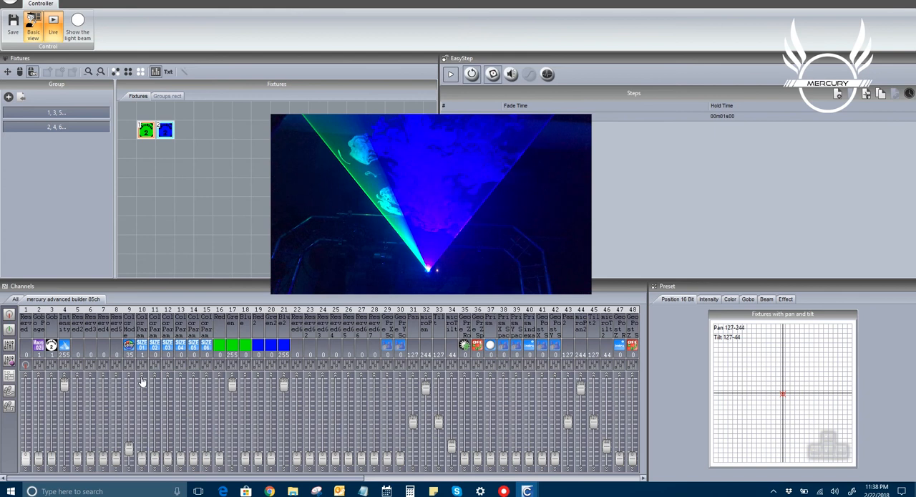
pyautogui.moveTo(143, 456); pyautogui.dragTo(143, 478)
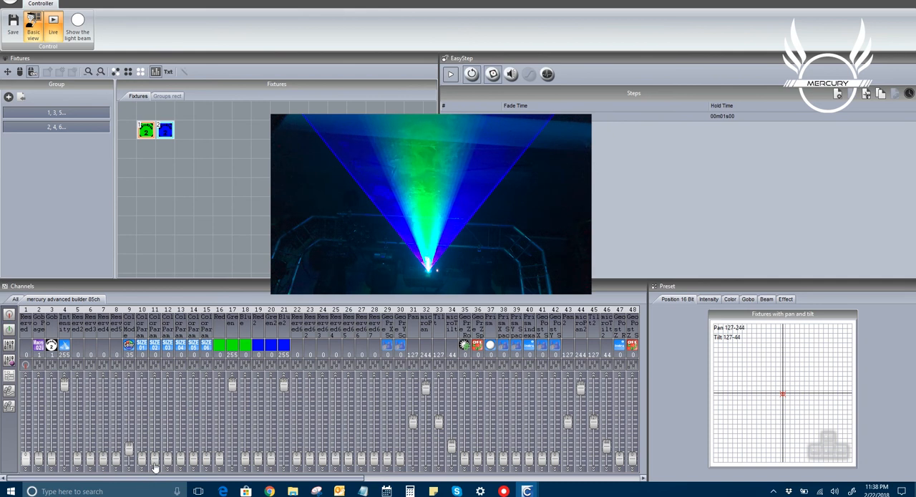
pyautogui.moveTo(155, 465); pyautogui.dragTo(156, 494)
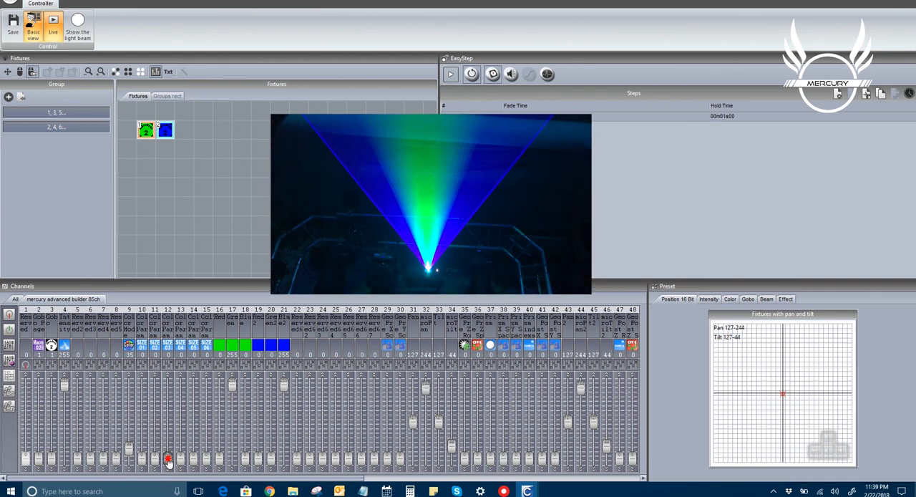
pyautogui.moveTo(168, 462); pyautogui.dragTo(188, 472)
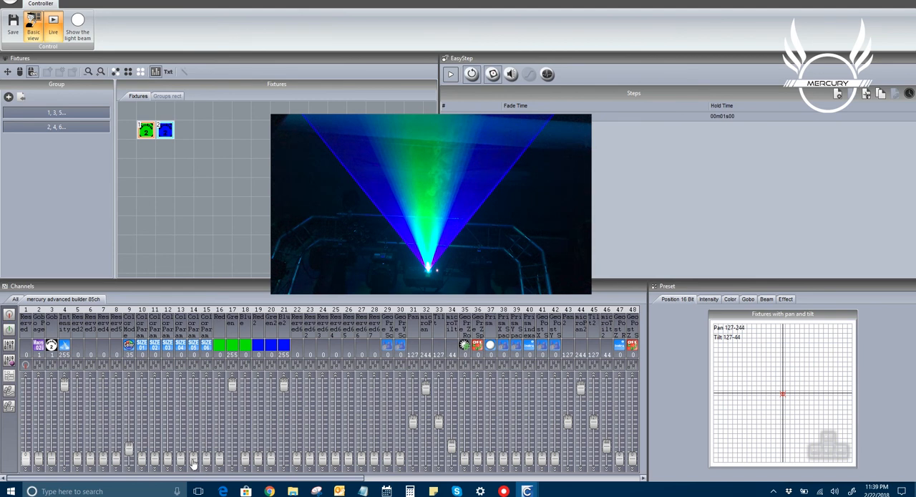
pyautogui.moveTo(192, 462); pyautogui.dragTo(199, 479)
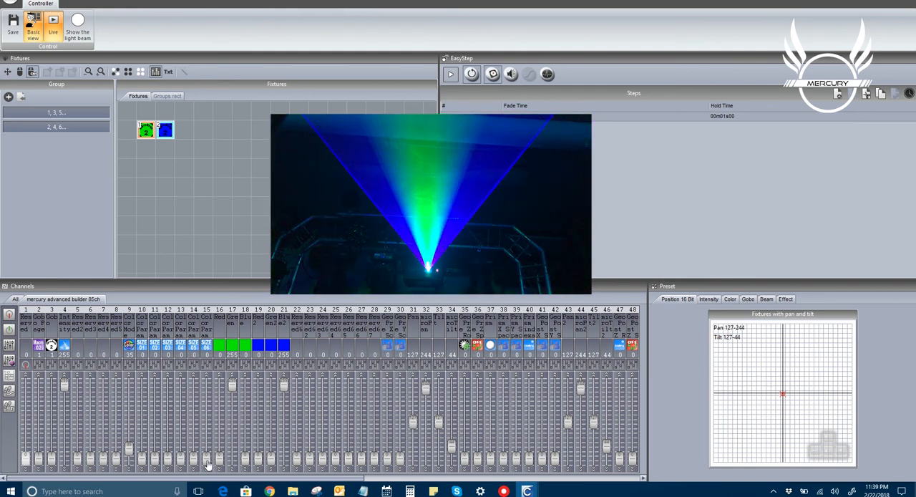
pyautogui.click(206, 460)
pyautogui.moveTo(207, 460); pyautogui.dragTo(208, 486)
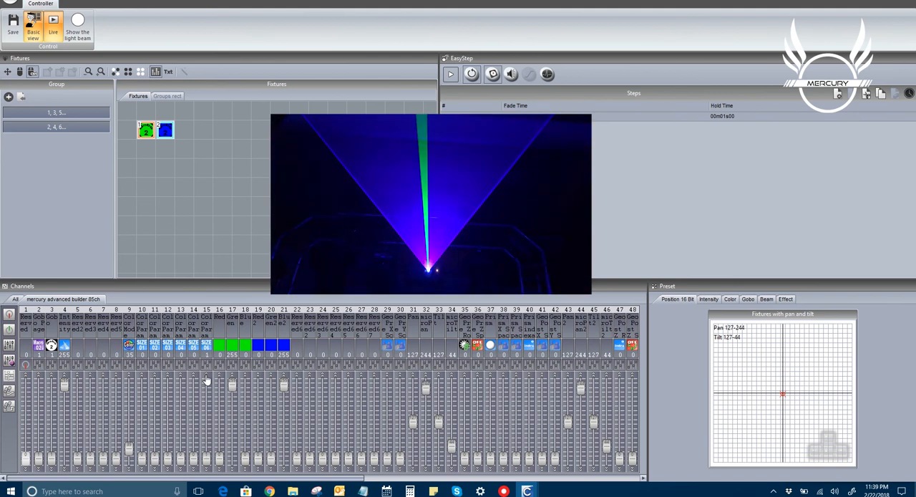
# Try color parameter levels on channels 14 and 15, ending with channel 14 at 0 and channel 15 at 168
pyautogui.moveTo(194, 458); pyautogui.dragTo(193, 427)
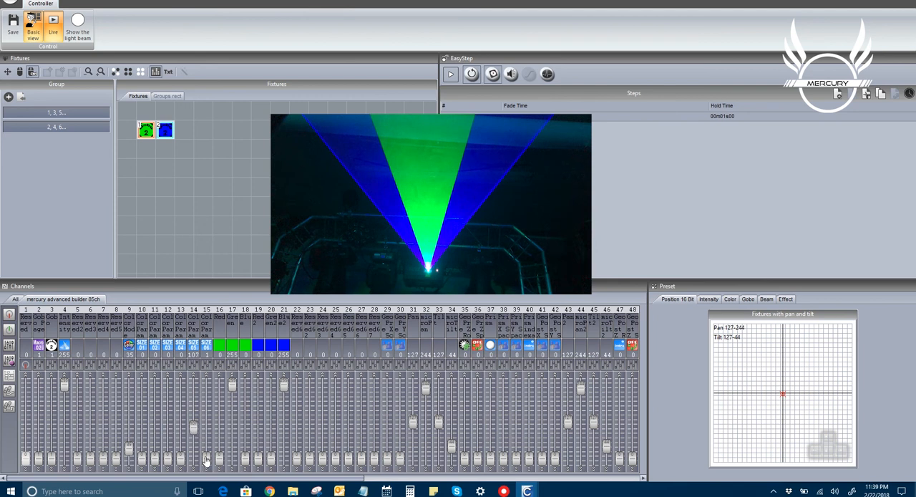
pyautogui.scroll(17, 206, 460)
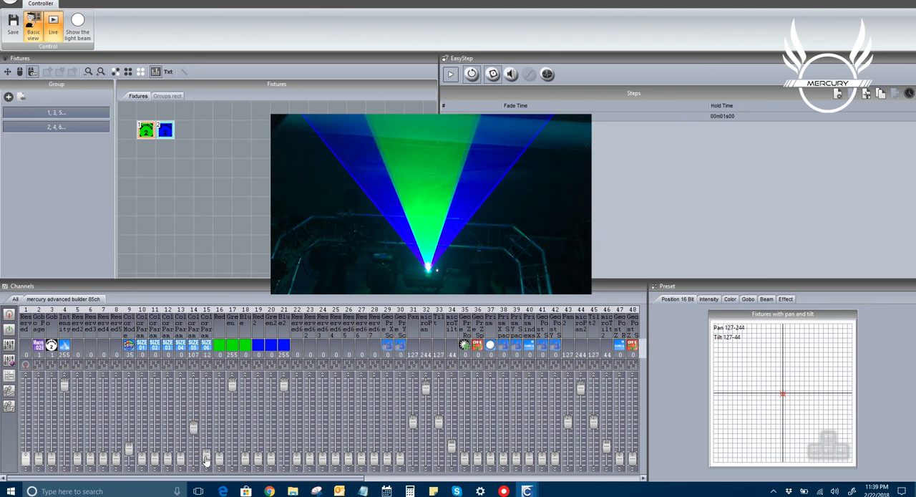
pyautogui.moveTo(206, 457)
pyautogui.mouseDown()
pyautogui.moveTo(207, 411)
pyautogui.moveTo(192, 430)
pyautogui.moveTo(192, 457)
pyautogui.mouseUp()
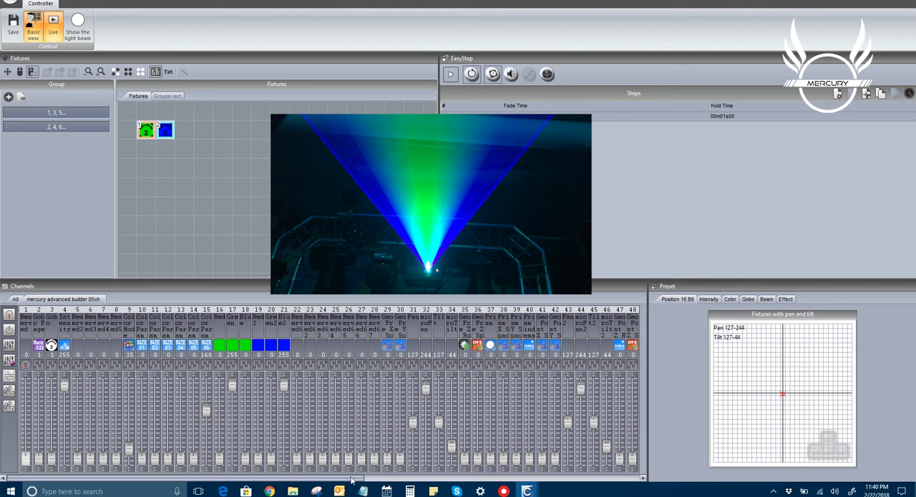
# Set Wave1 to Pre Linear Sine - 1 with wave angle 50, wavelength 81, amplitude 117 and traverse speed 12
pyautogui.moveTo(348, 479); pyautogui.dragTo(429, 481)
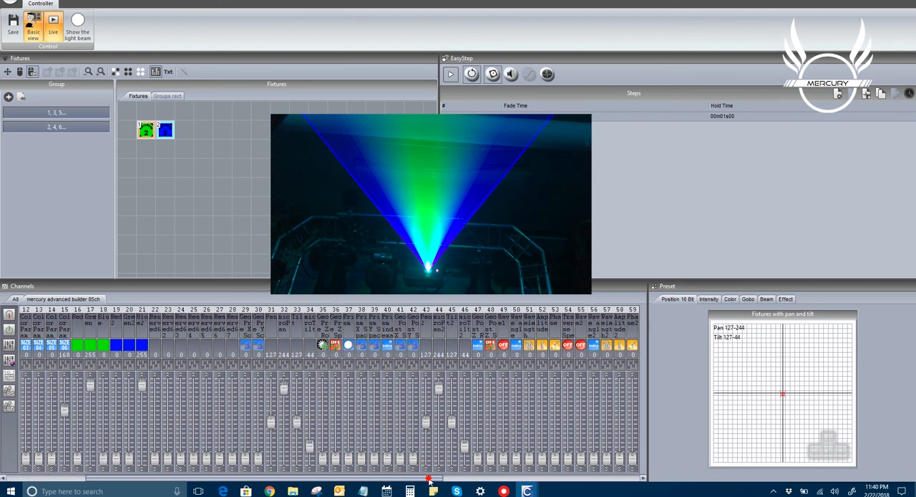
pyautogui.click(503, 347)
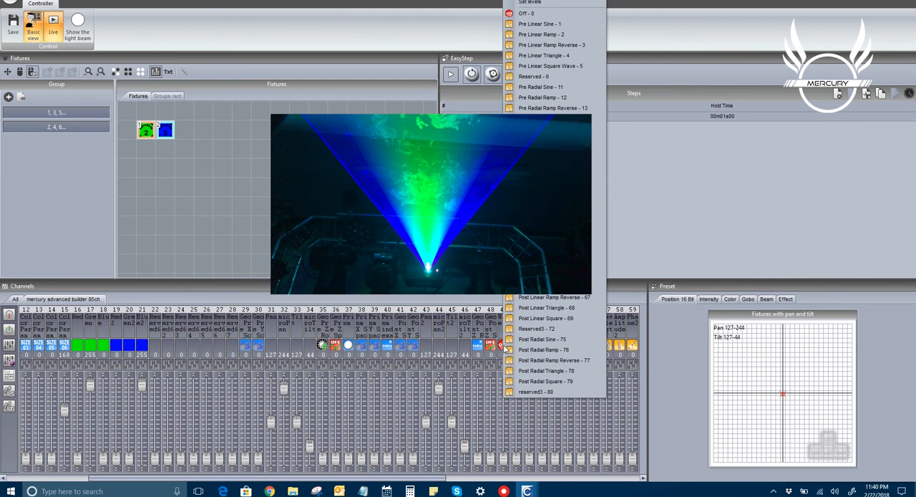
pyautogui.click(546, 23)
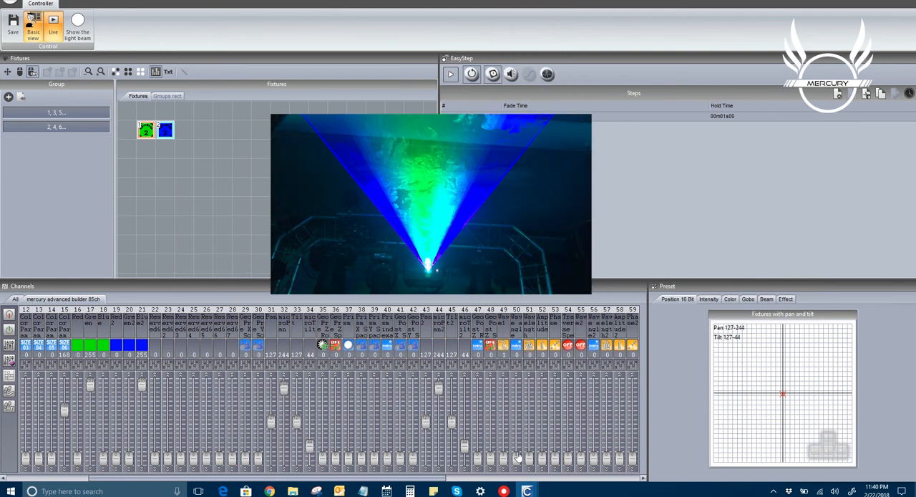
pyautogui.moveTo(515, 462); pyautogui.dragTo(516, 438)
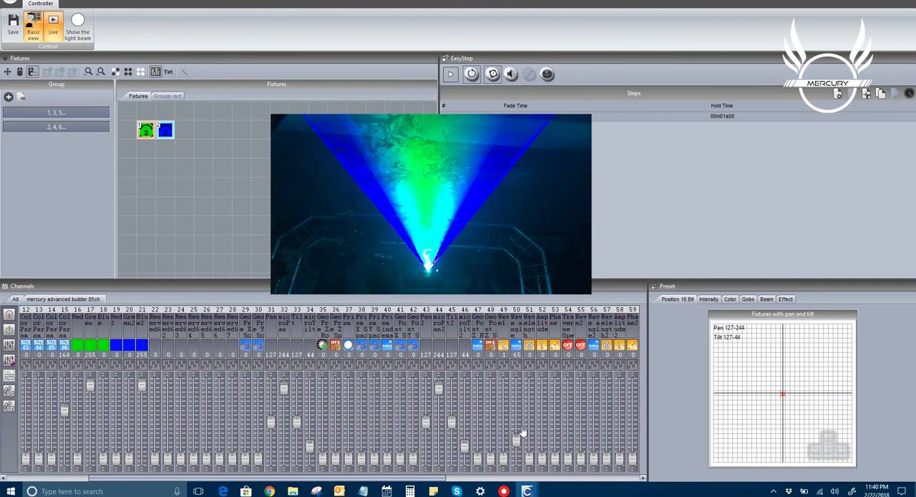
pyautogui.moveTo(516, 439)
pyautogui.mouseDown()
pyautogui.moveTo(516, 450)
pyautogui.moveTo(529, 453)
pyautogui.moveTo(530, 436)
pyautogui.mouseUp()
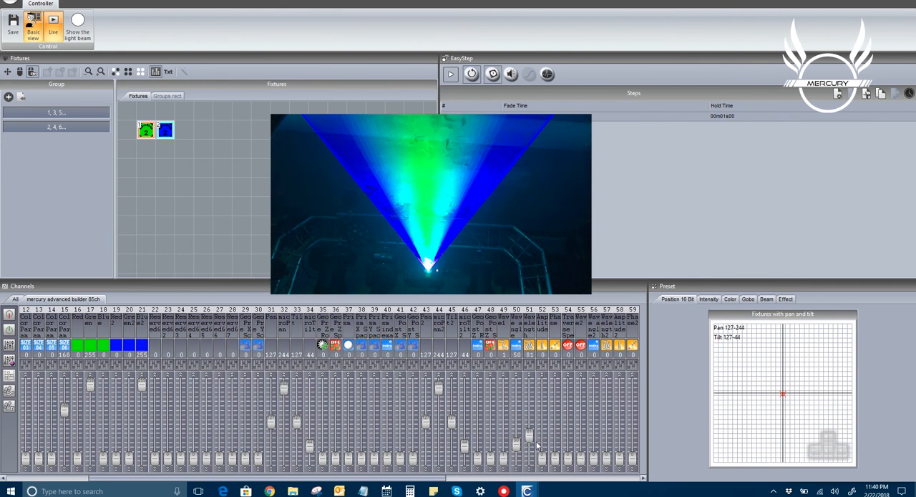
pyautogui.moveTo(542, 464); pyautogui.dragTo(542, 458)
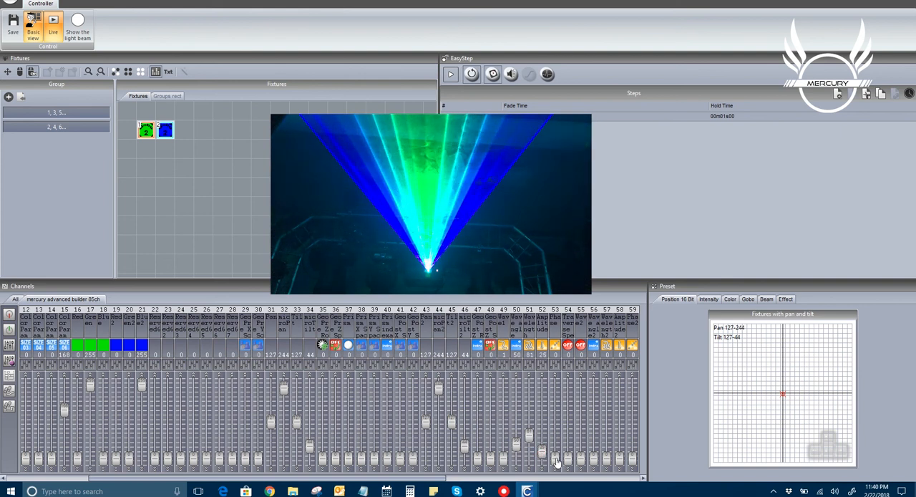
pyautogui.moveTo(566, 462); pyautogui.dragTo(542, 423)
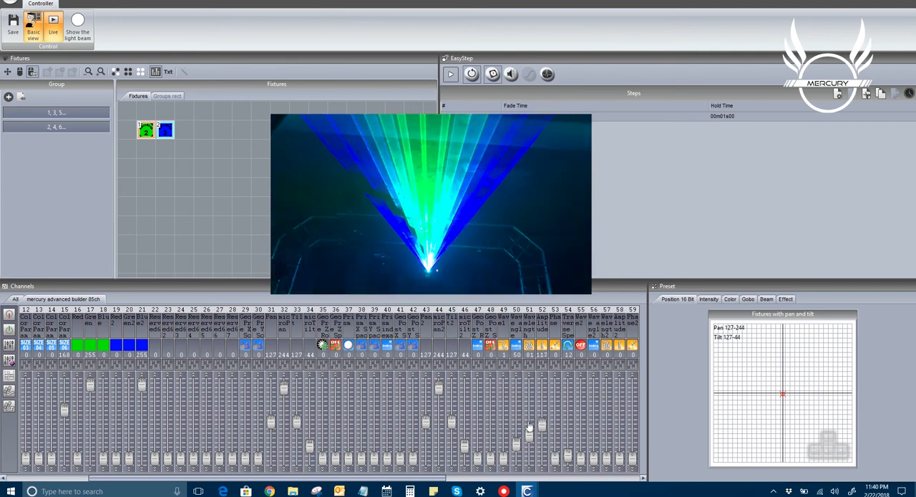
# Set the Wave1 angle to 0, wavelength to 7, amplitude to 145 and phase to 79
pyautogui.moveTo(514, 450); pyautogui.dragTo(510, 468)
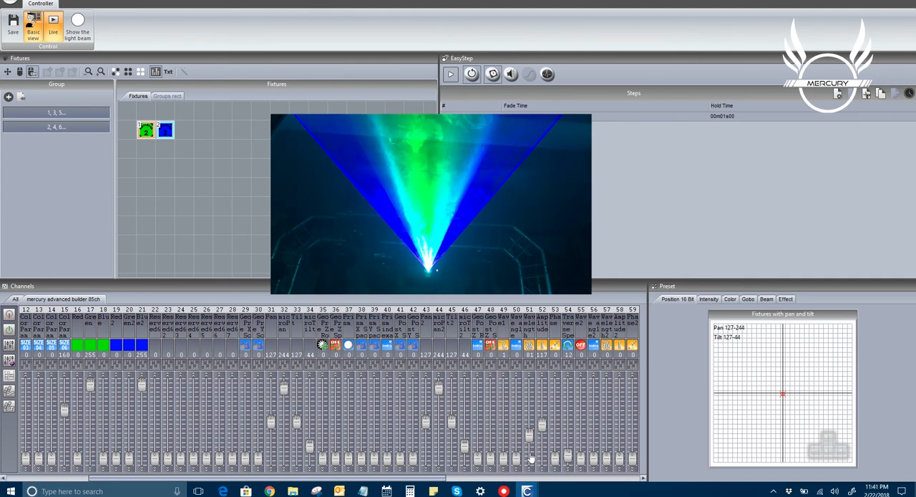
pyautogui.moveTo(529, 436); pyautogui.dragTo(530, 380)
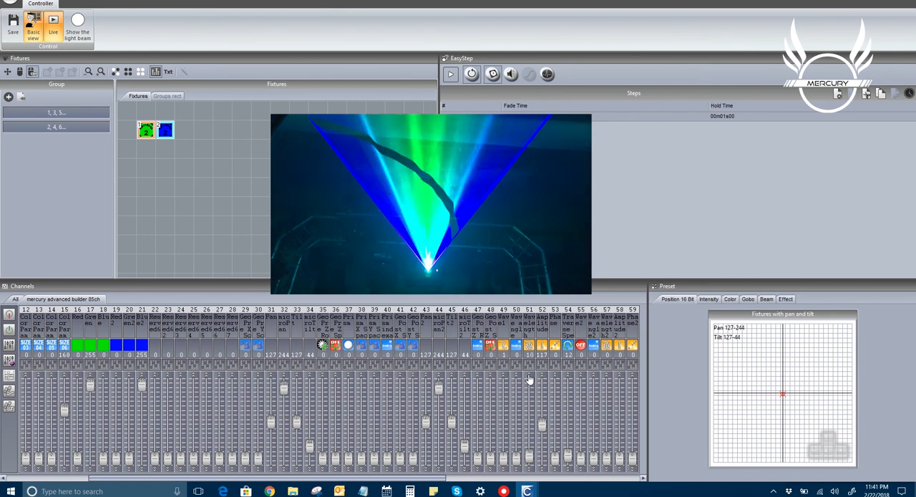
pyautogui.click(528, 470)
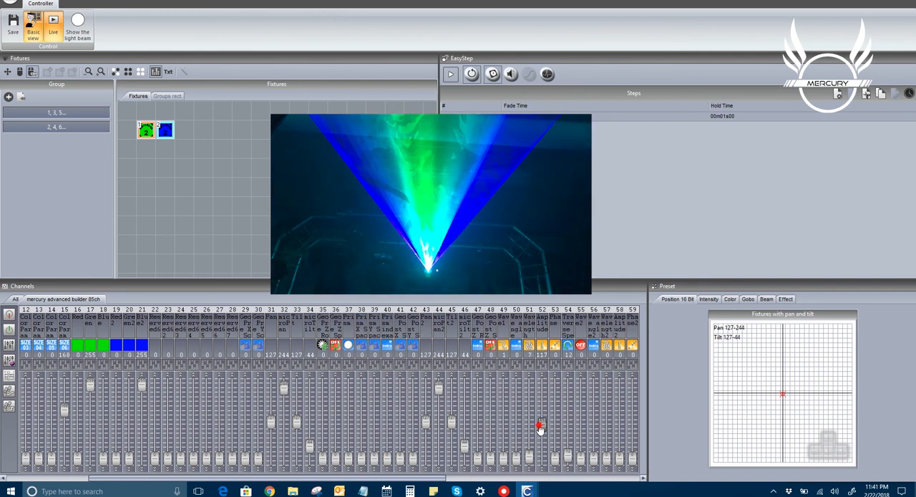
pyautogui.moveTo(540, 427)
pyautogui.mouseDown()
pyautogui.moveTo(541, 363)
pyautogui.moveTo(542, 461)
pyautogui.moveTo(544, 421)
pyautogui.mouseUp()
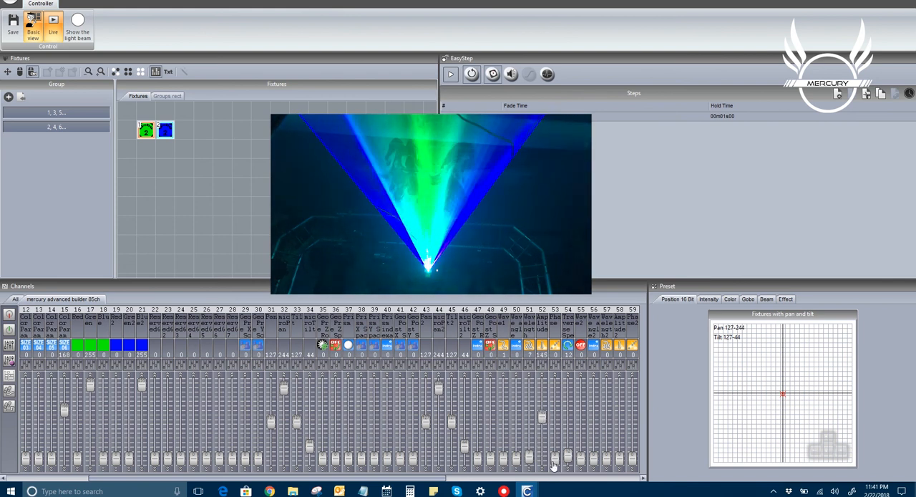
pyautogui.moveTo(555, 458)
pyautogui.mouseDown()
pyautogui.moveTo(555, 415)
pyautogui.moveTo(555, 444)
pyautogui.mouseUp()
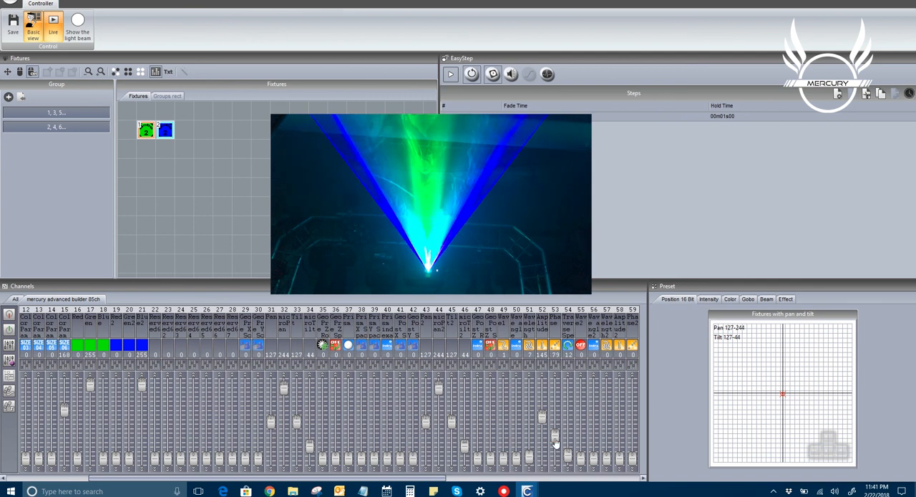
# Set the Wave1 traverse speed on channel 54 to 237 and Tilt on channel 33 to 116
pyautogui.click(569, 376)
pyautogui.click(569, 376)
pyautogui.click(569, 376)
pyautogui.click(569, 376)
pyautogui.click(569, 377)
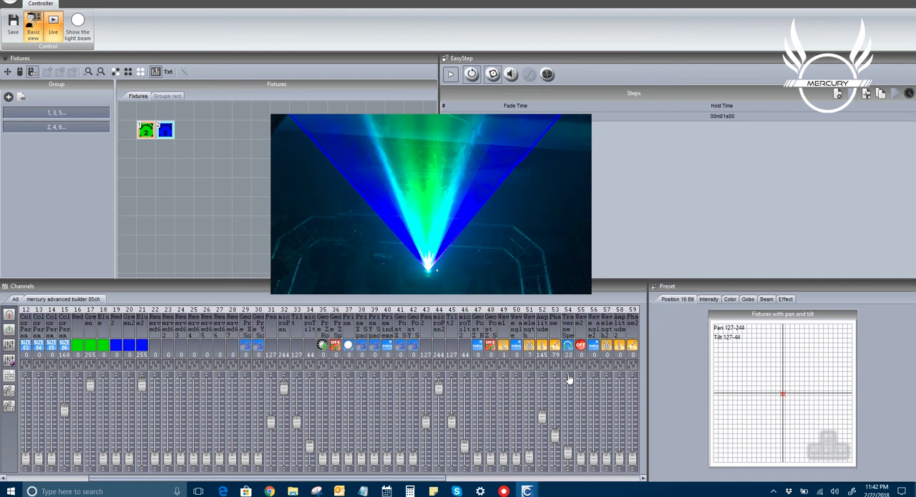
pyautogui.moveTo(568, 453); pyautogui.dragTo(567, 390)
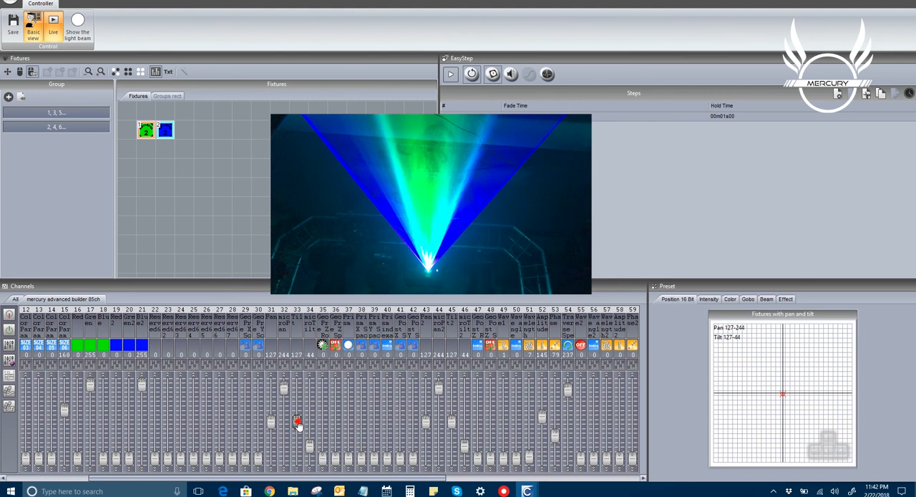
pyautogui.moveTo(298, 424)
pyautogui.mouseDown()
pyautogui.moveTo(298, 450)
pyautogui.moveTo(297, 392)
pyautogui.moveTo(292, 456)
pyautogui.moveTo(292, 428)
pyautogui.mouseUp()
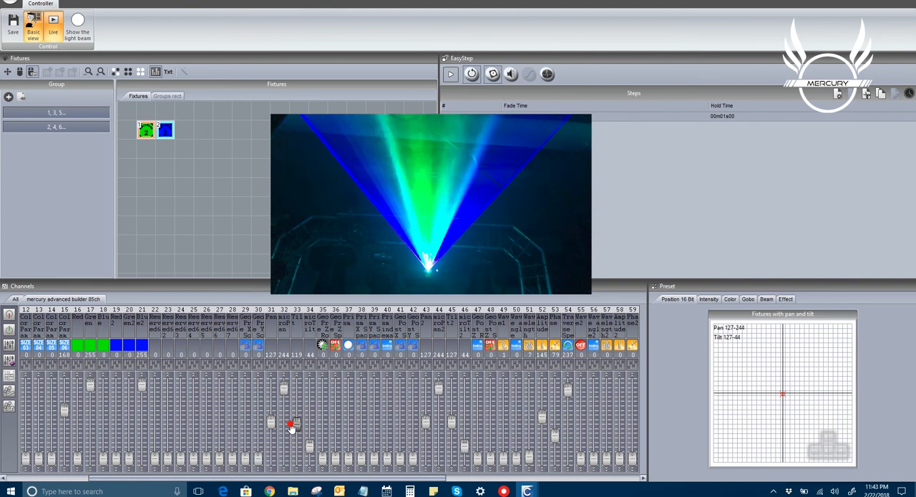
pyautogui.moveTo(291, 427); pyautogui.dragTo(296, 426)
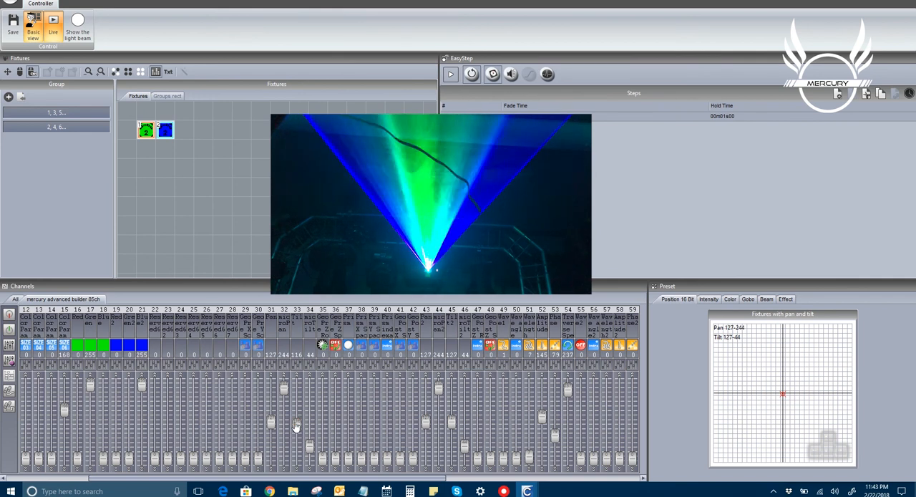
# Recolor the gradient with Green2 at 255, Red at 255 and Green at 0, and set the channel 15 color parameter to 150
pyautogui.moveTo(256, 477); pyautogui.dragTo(168, 480)
pyautogui.moveTo(271, 458); pyautogui.dragTo(270, 383)
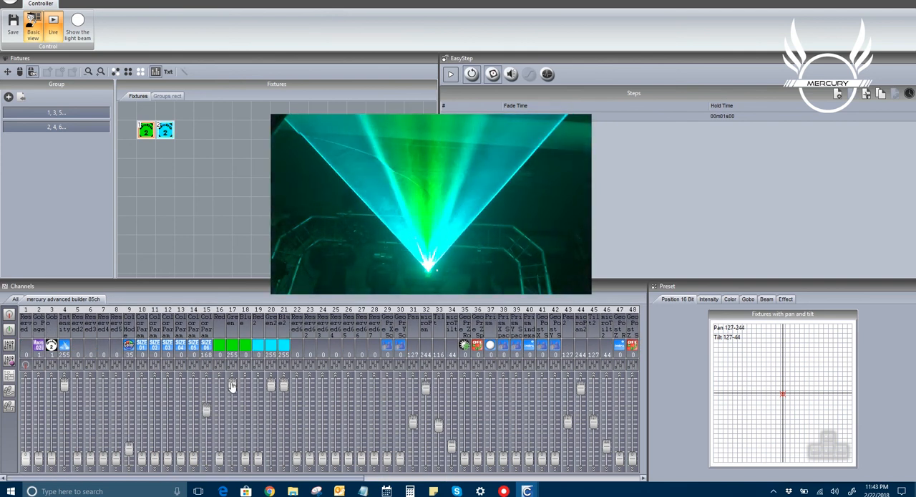
pyautogui.moveTo(218, 453)
pyautogui.mouseDown()
pyautogui.moveTo(219, 385)
pyautogui.moveTo(232, 458)
pyautogui.mouseUp()
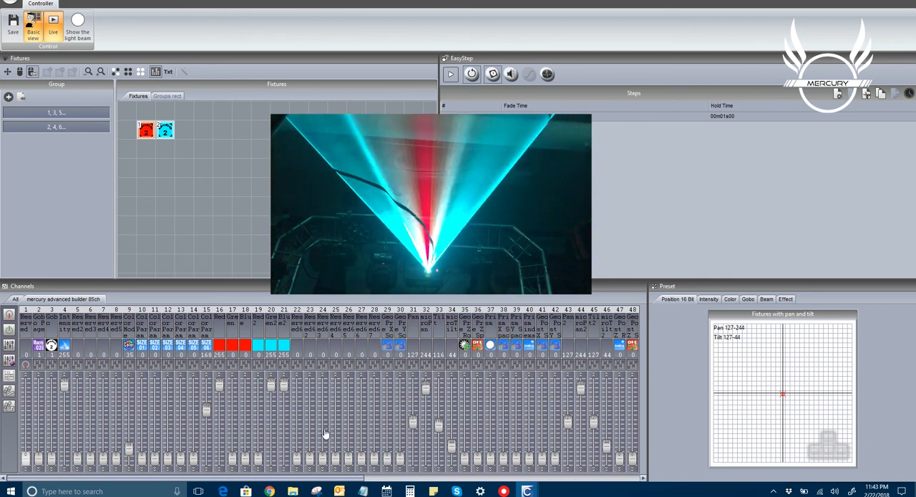
pyautogui.moveTo(206, 412)
pyautogui.mouseDown()
pyautogui.moveTo(205, 431)
pyautogui.moveTo(206, 422)
pyautogui.mouseUp()
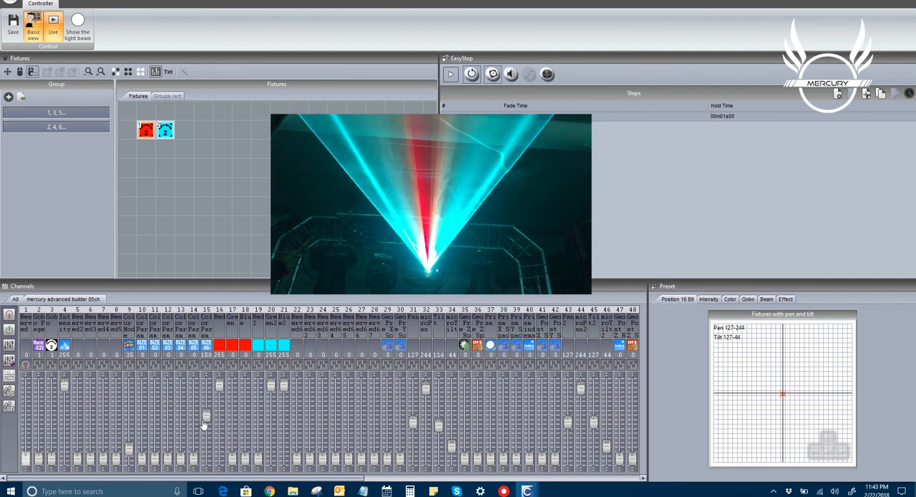
pyautogui.moveTo(142, 458)
pyautogui.mouseDown()
pyautogui.moveTo(158, 398)
pyautogui.moveTo(139, 474)
pyautogui.mouseUp()
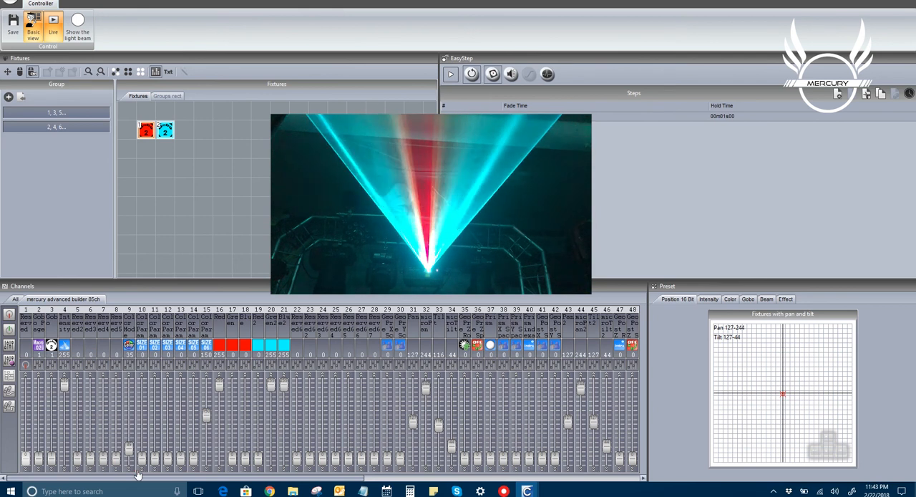